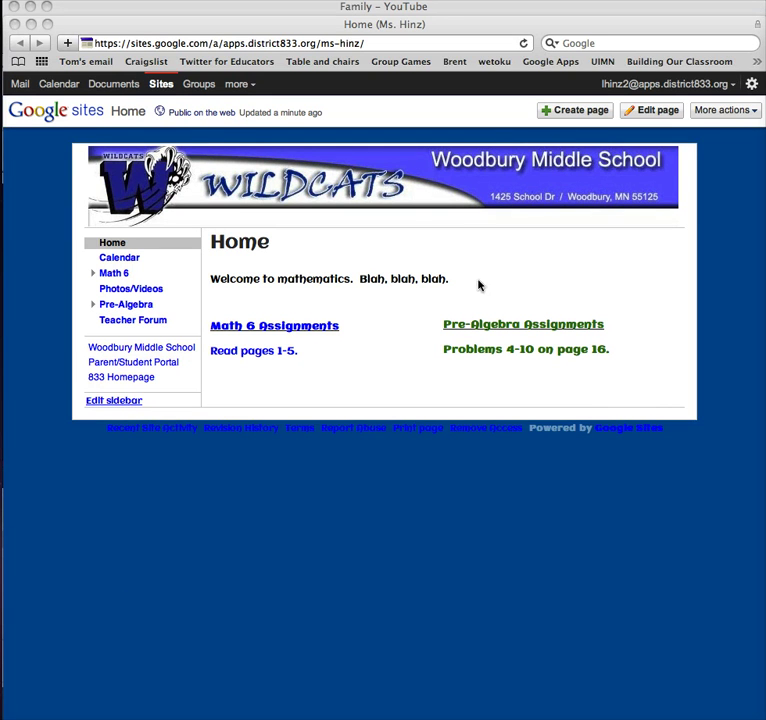
# Focus the browser and put the Home page into edit mode.
pyautogui.click(666, 114)
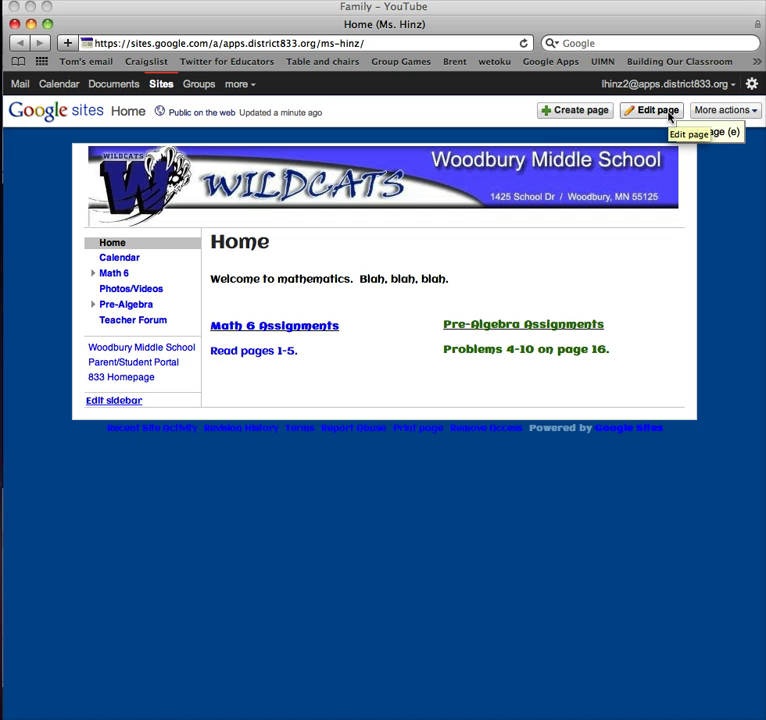
pyautogui.click(667, 116)
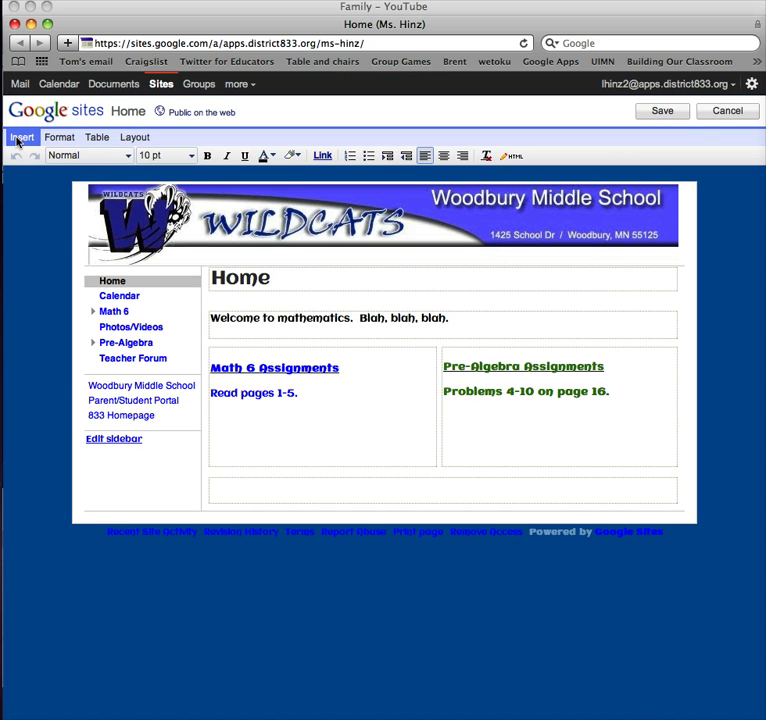
# Use Insert > Image to show the uploaded portrait in the Add an Image dialog.
pyautogui.click(18, 138)
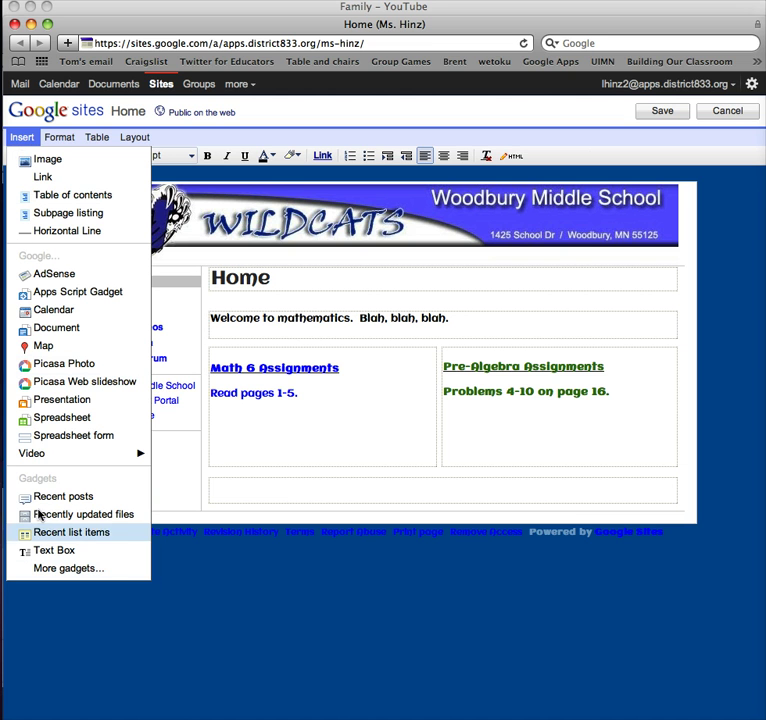
pyautogui.click(50, 161)
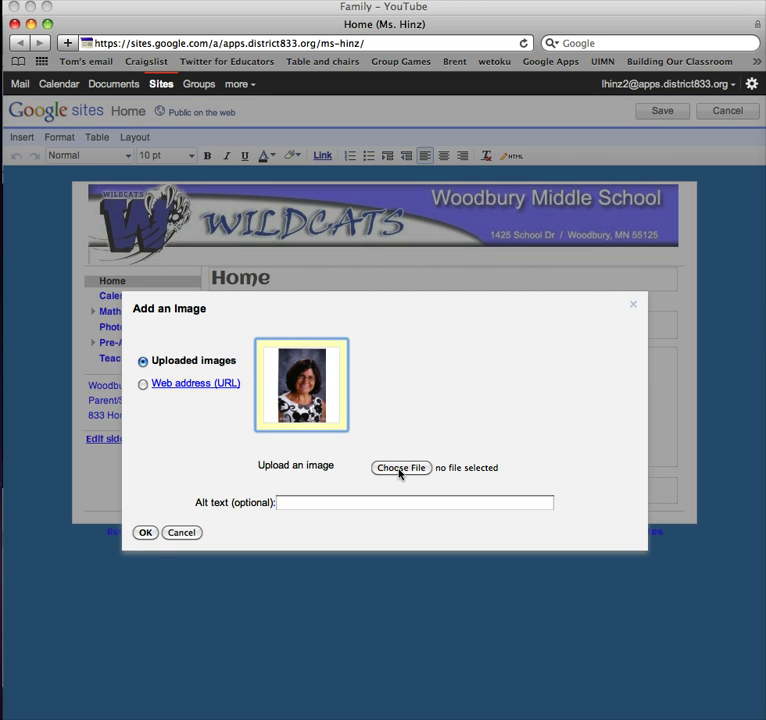
# Insert the portrait photo onto the Home page and set it to small size.
pyautogui.click(145, 532)
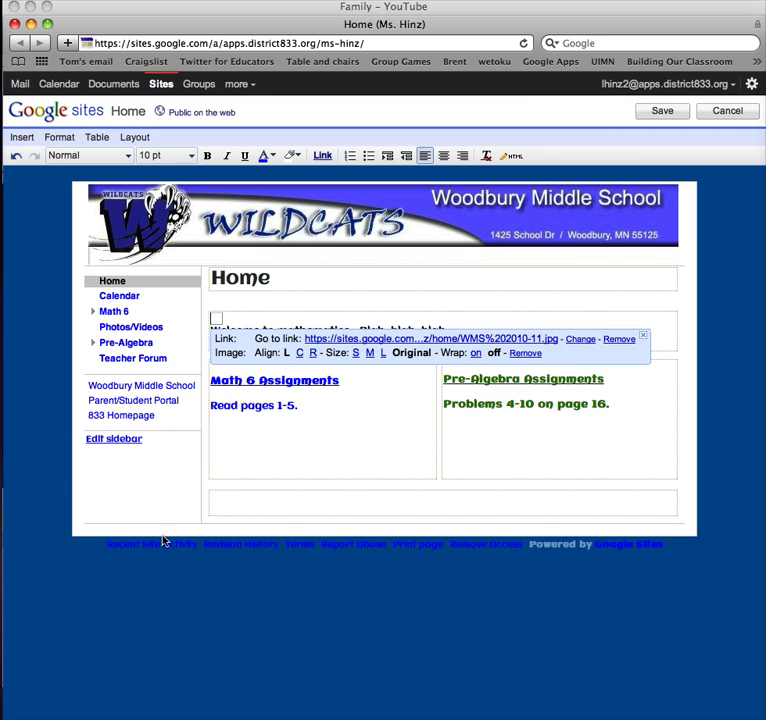
pyautogui.scroll(-8, 166, 540)
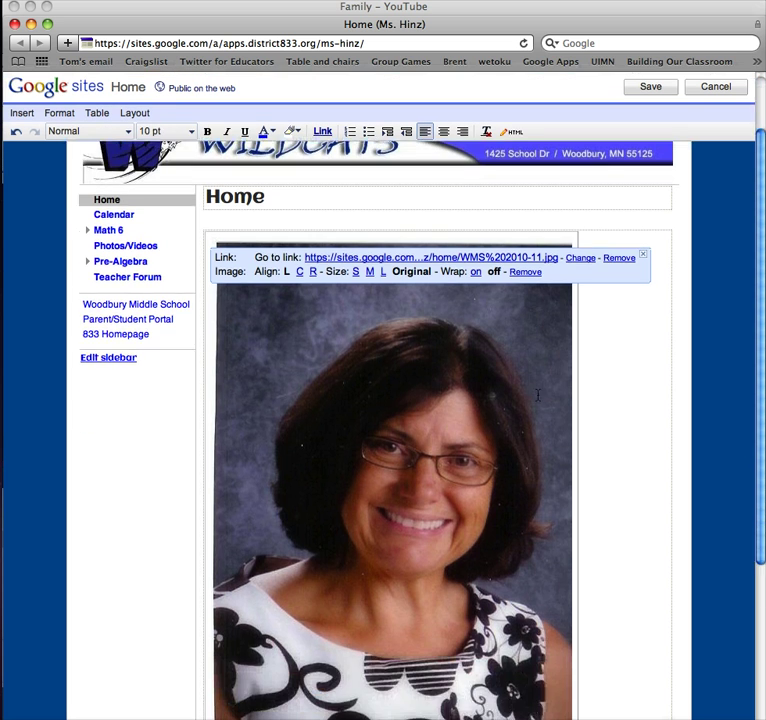
pyautogui.scroll(5, 400, 400)
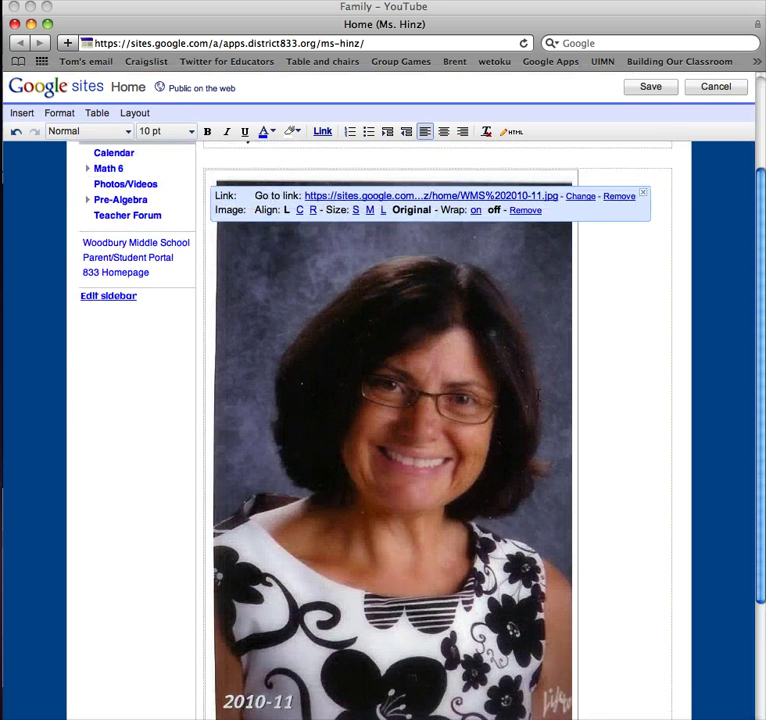
pyautogui.click(356, 257)
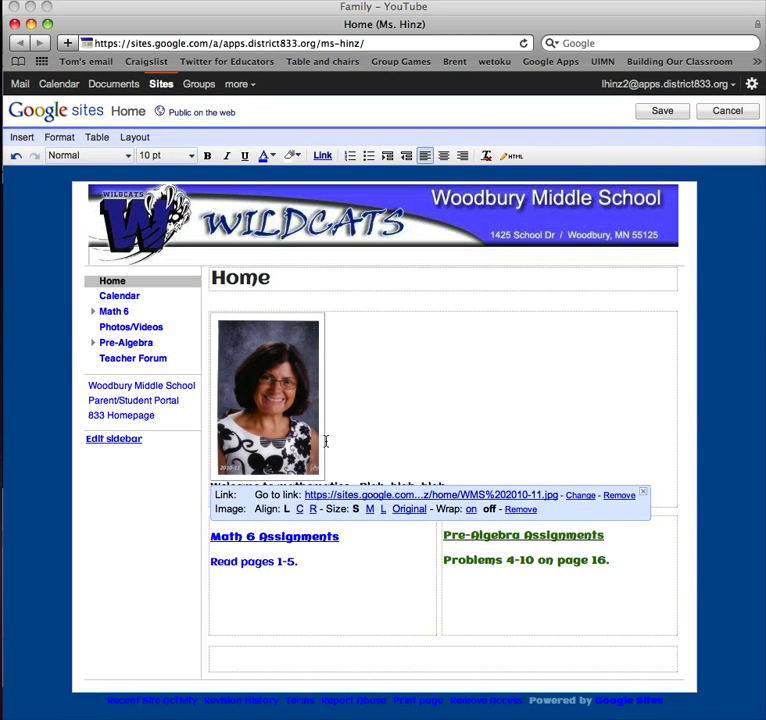
# Left-align the photo above the welcome text and save the Home page.
pyautogui.click(300, 511)
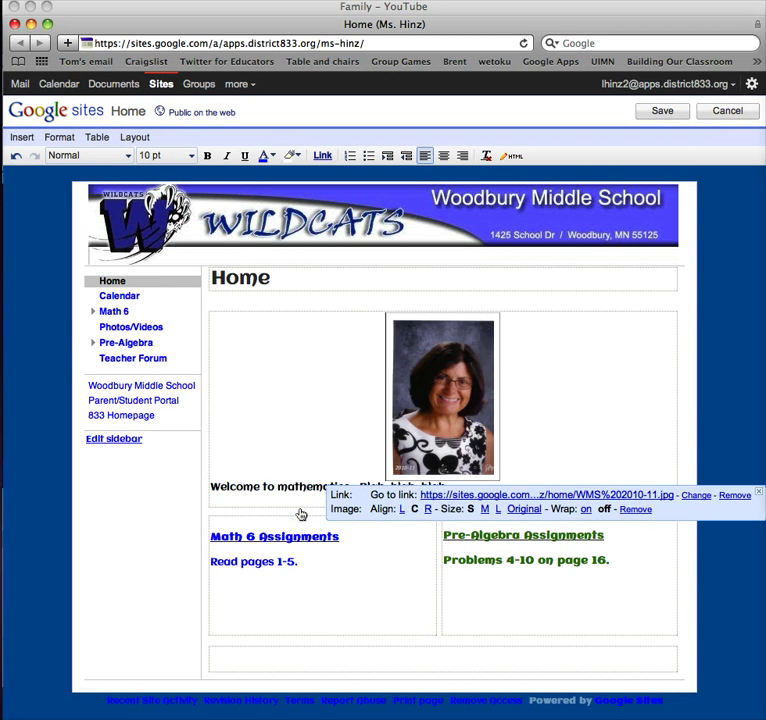
pyautogui.click(428, 512)
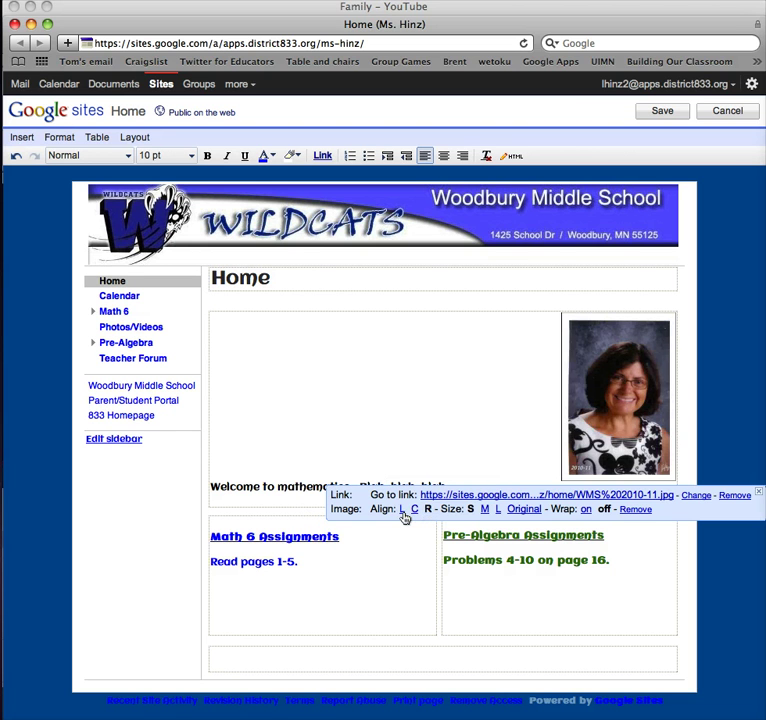
pyautogui.click(403, 511)
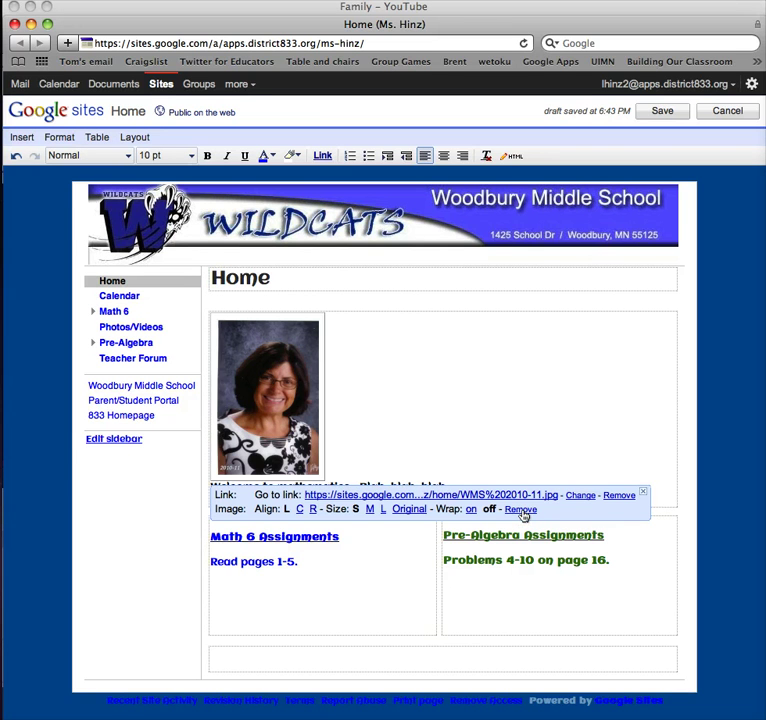
pyautogui.click(664, 111)
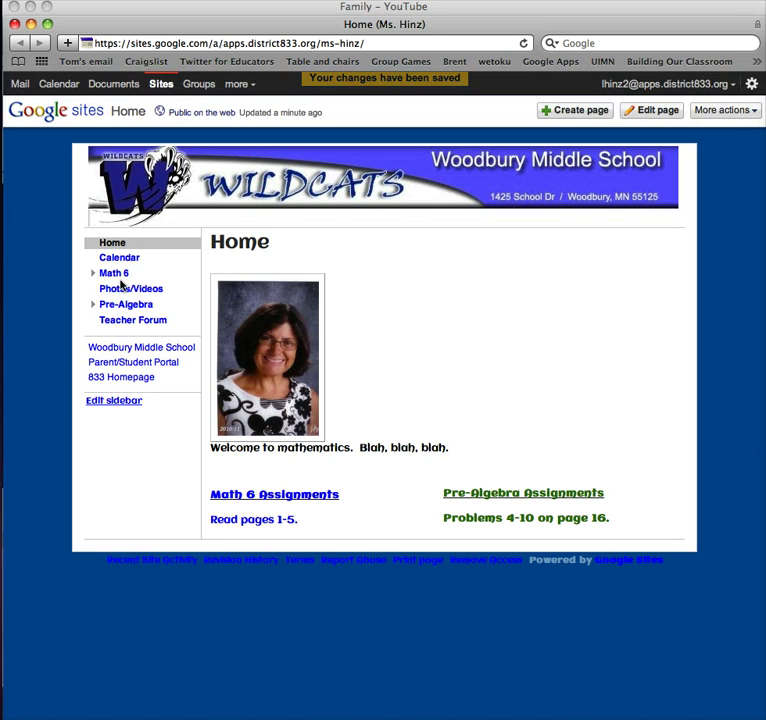
# Go to Photos/Videos, then show the Family video's share link in YouTube.
pyautogui.click(140, 291)
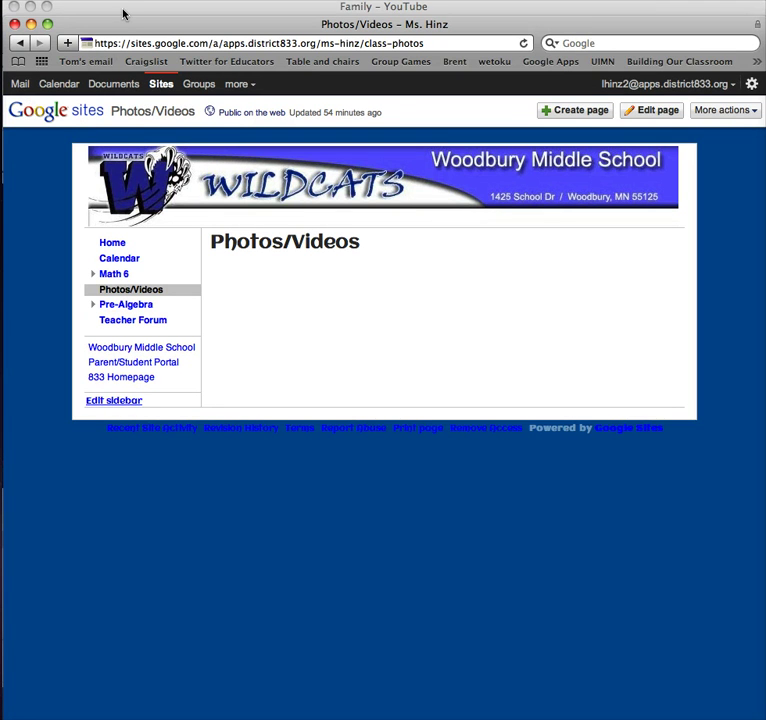
pyautogui.moveTo(165, 28); pyautogui.dragTo(180, 29)
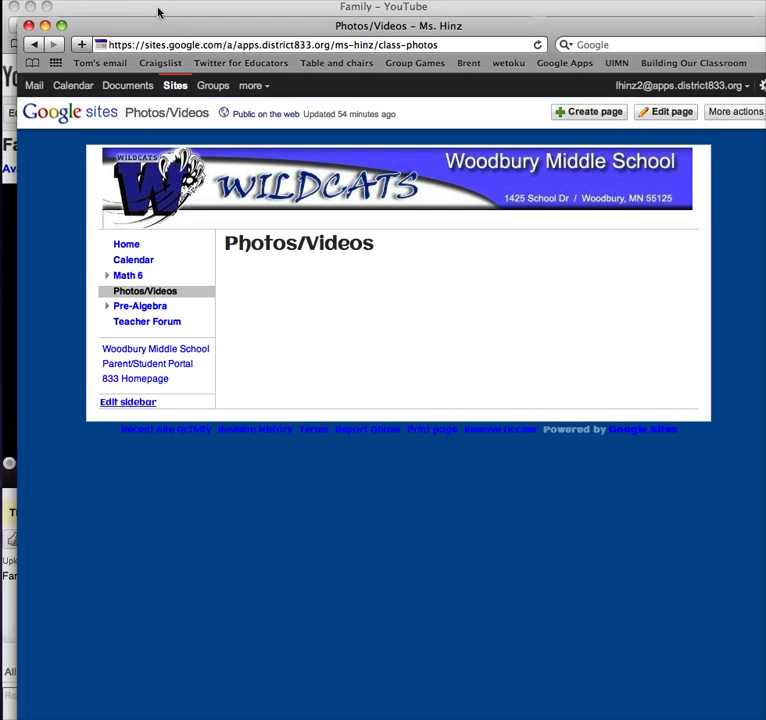
pyautogui.click(162, 14)
pyautogui.click(166, 541)
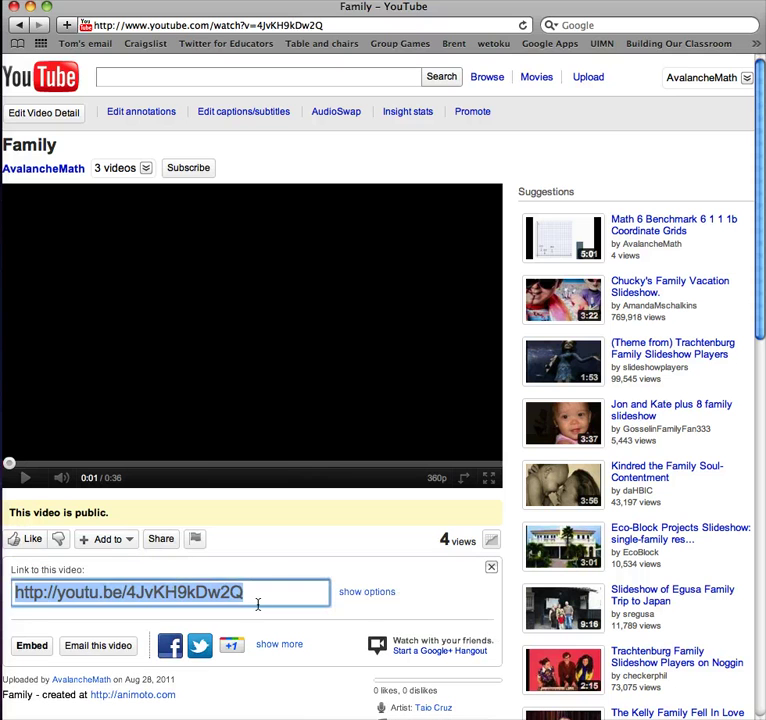
# Copy the Family video's share URL and return to the Google Sites window.
pyautogui.click(239, 597)
pyautogui.rightClick(67, 598)
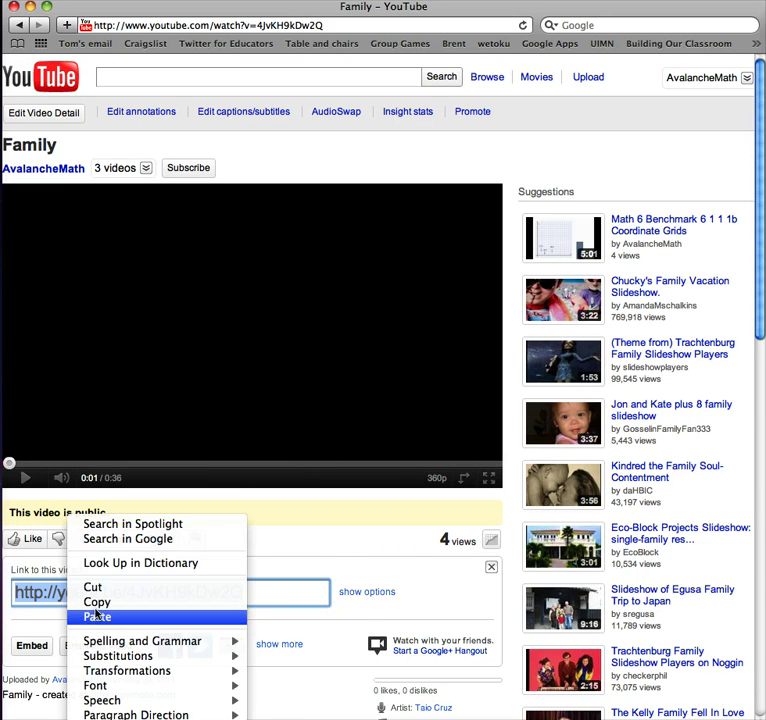
pyautogui.click(97, 602)
pyautogui.press('super+grave')
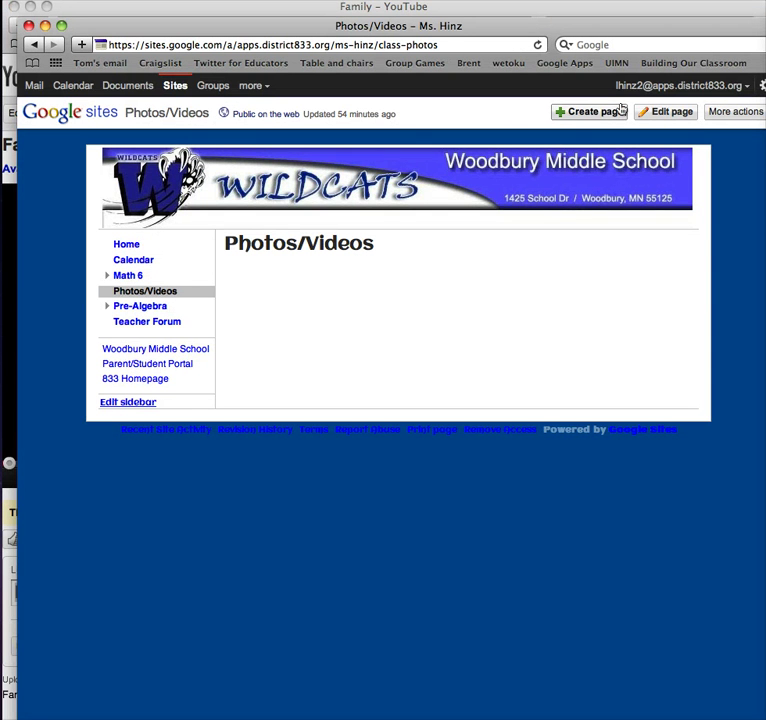
# Edit the Photos/Videos page and choose Insert > Video > YouTube.
pyautogui.click(665, 113)
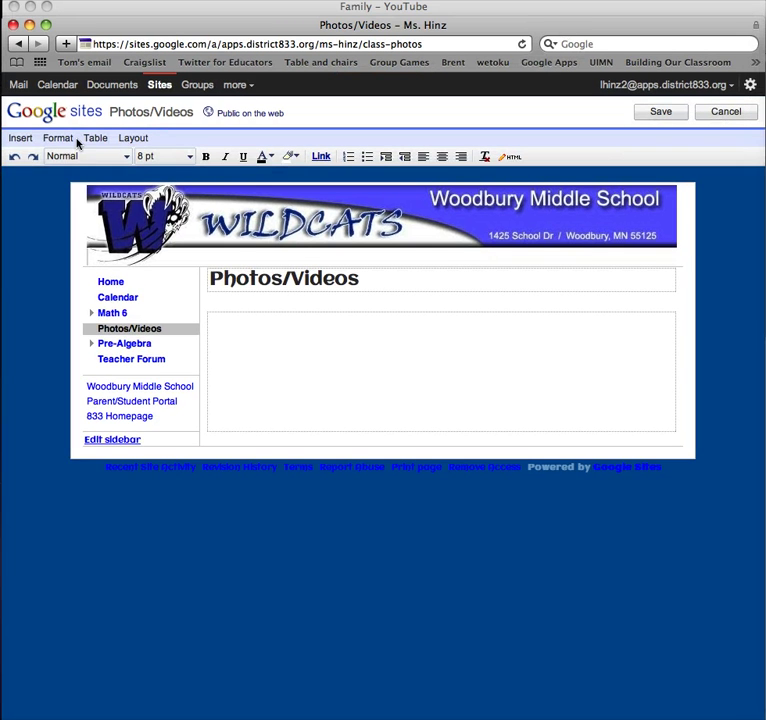
pyautogui.click(35, 140)
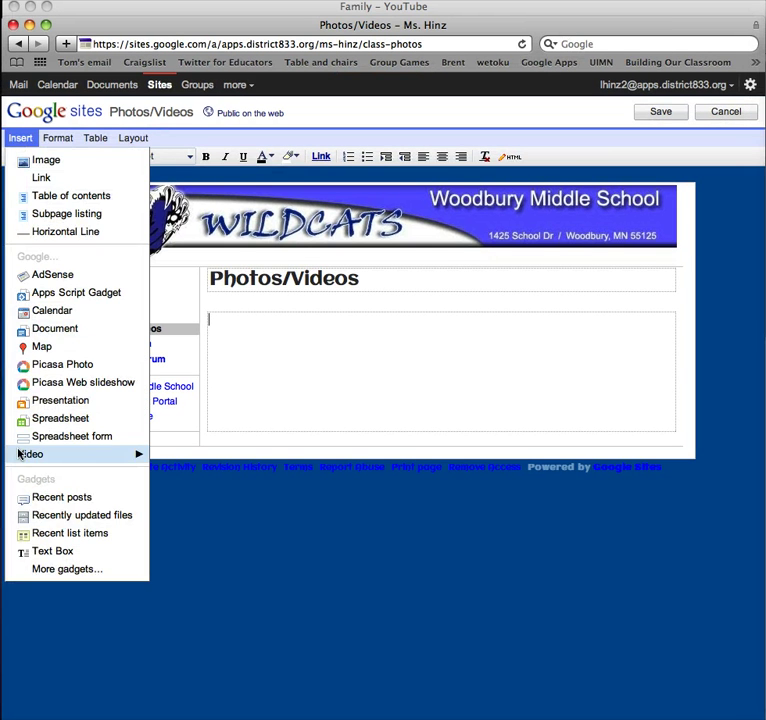
pyautogui.moveTo(18, 454)
pyautogui.click(193, 477)
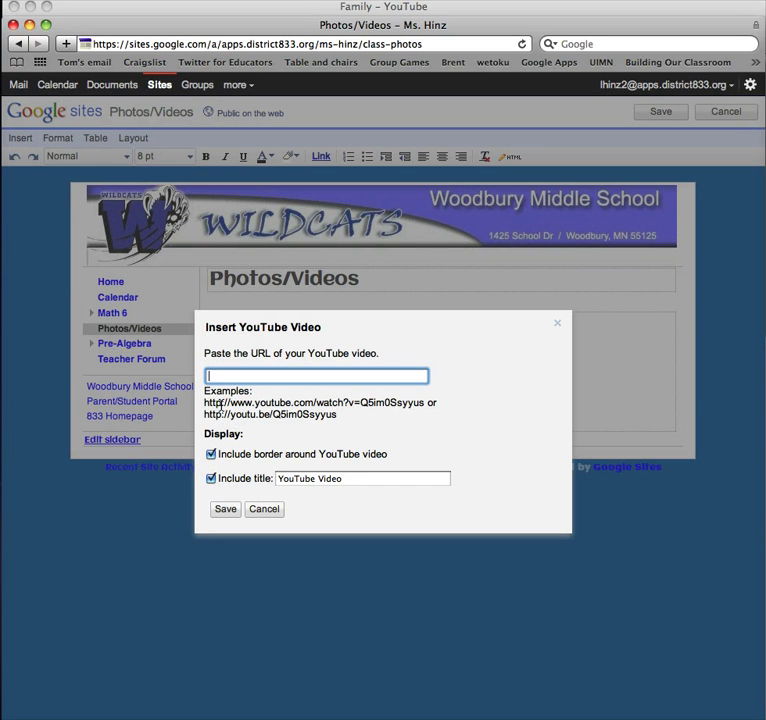
# Paste the Family video link, title it 'Meet my family', and insert it.
pyautogui.press('super+v')
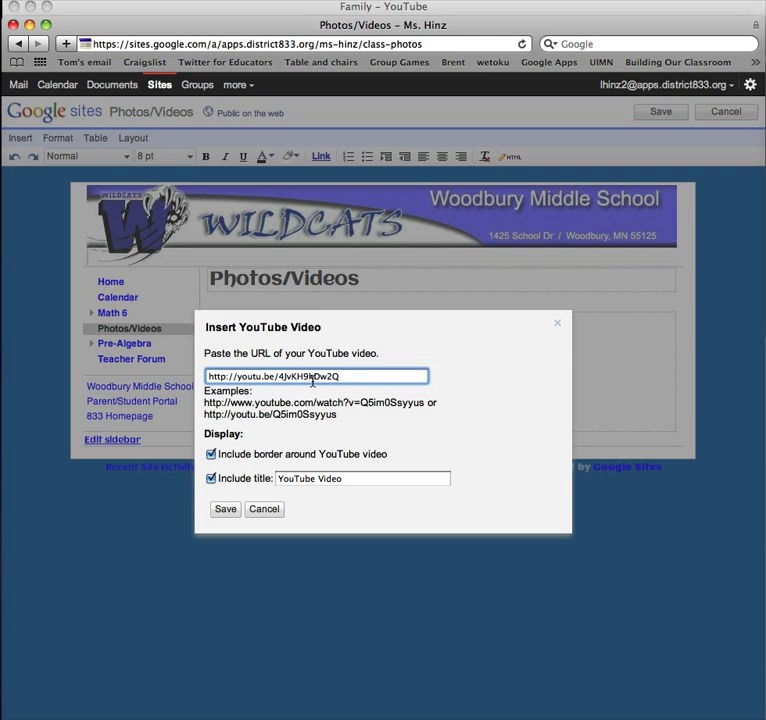
pyautogui.moveTo(342, 488); pyautogui.dragTo(265, 486)
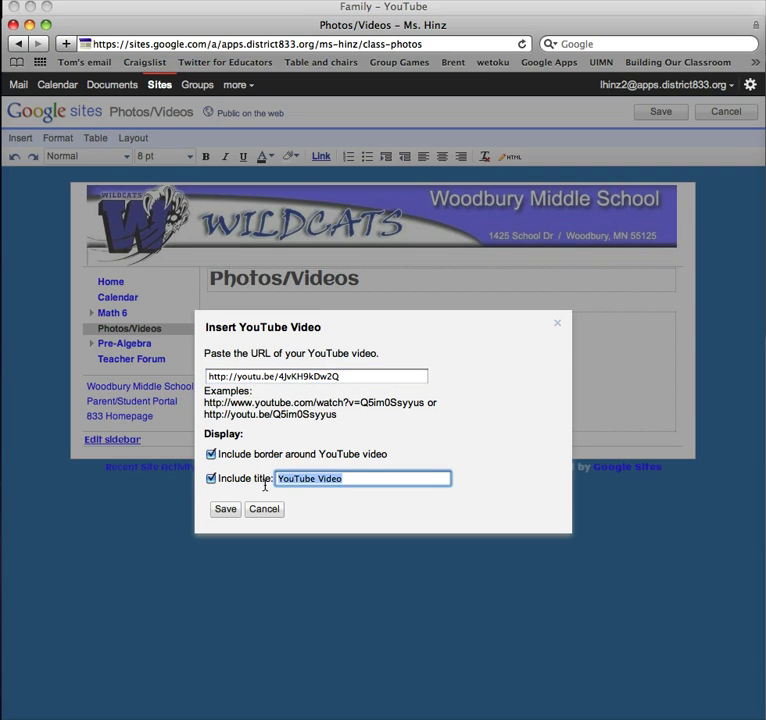
pyautogui.write('Meet my family')
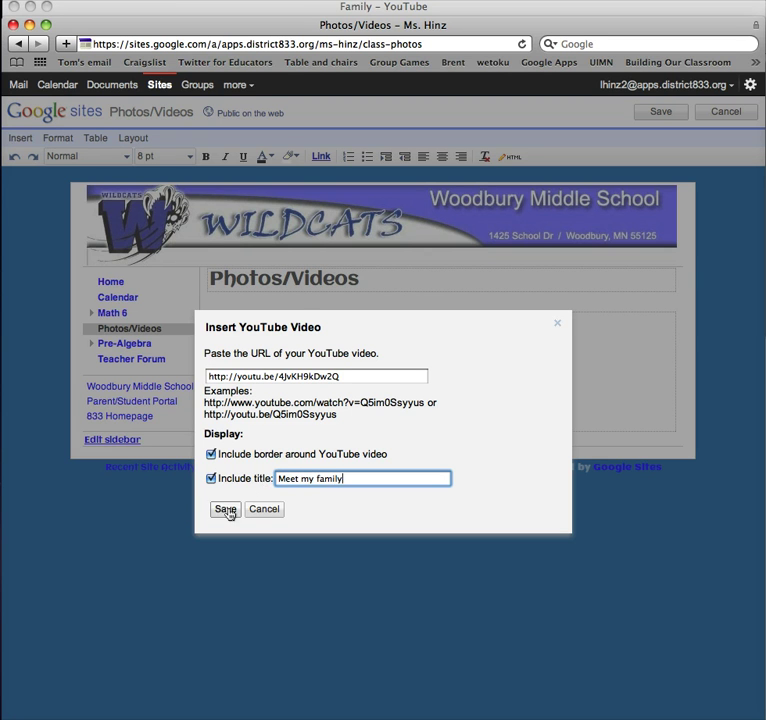
pyautogui.click(226, 510)
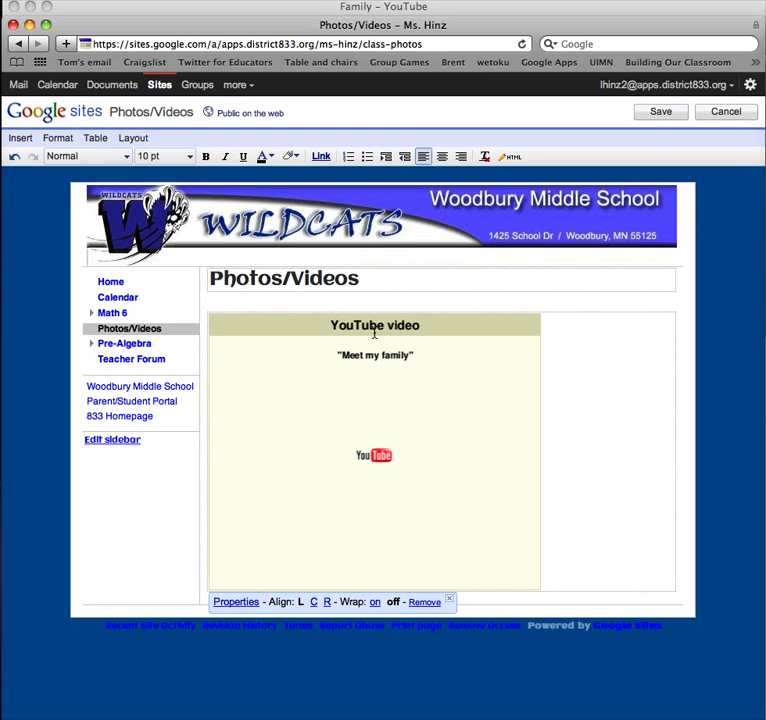
# Save Photos/Videos, play and pause the embedded video, then go to Teacher Forum.
pyautogui.click(660, 114)
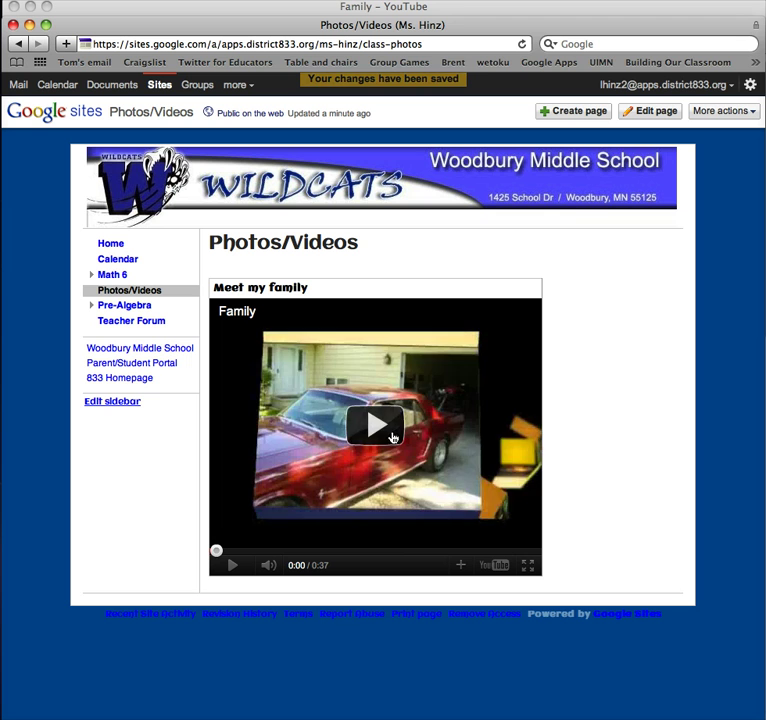
pyautogui.click(377, 433)
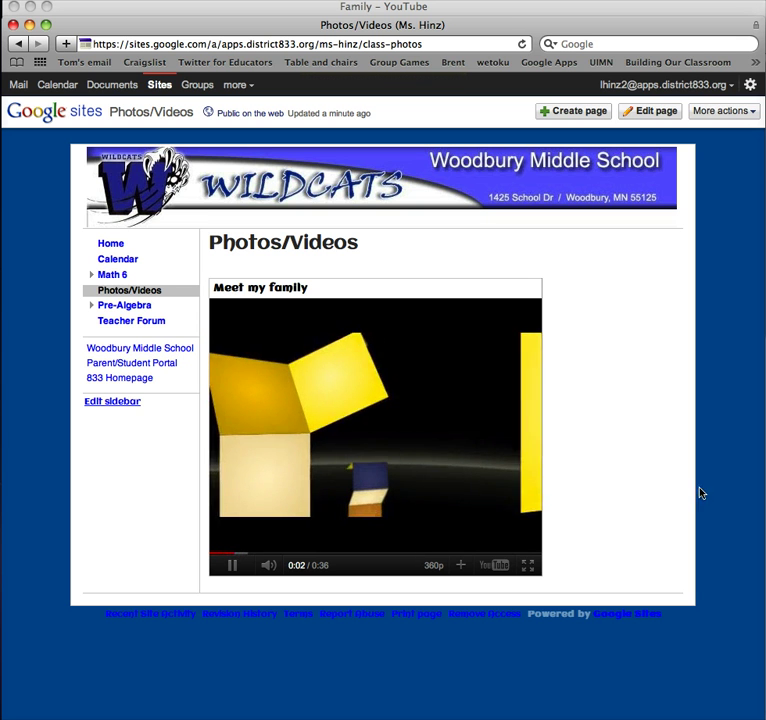
pyautogui.click(234, 570)
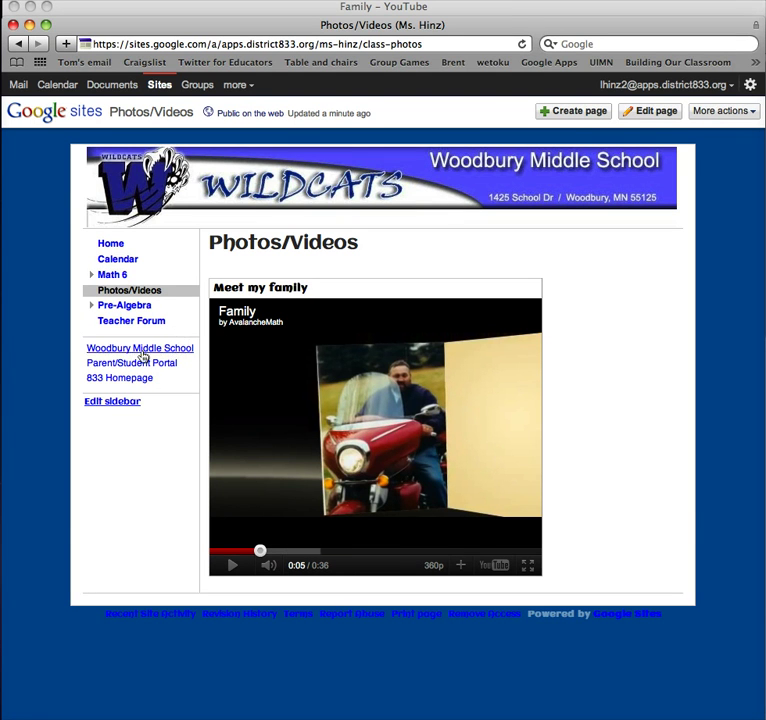
pyautogui.click(140, 321)
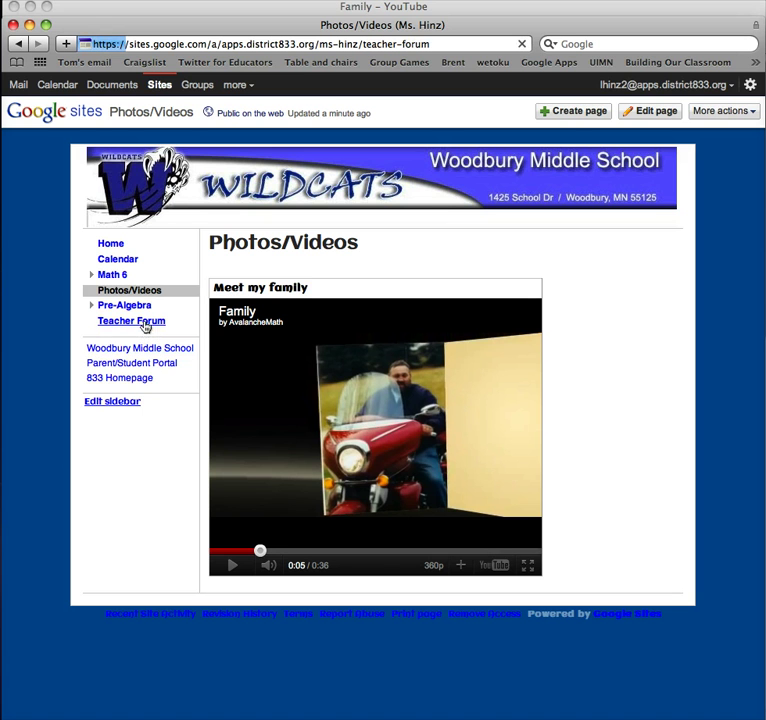
# Edit the Teacher Forum page and choose Insert > More gadgets.
pyautogui.click(672, 113)
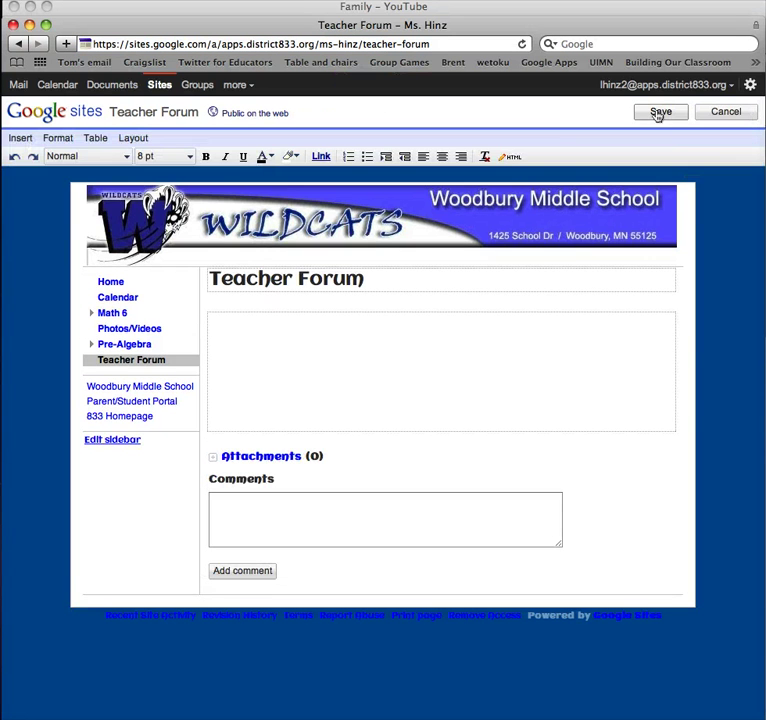
pyautogui.click(20, 139)
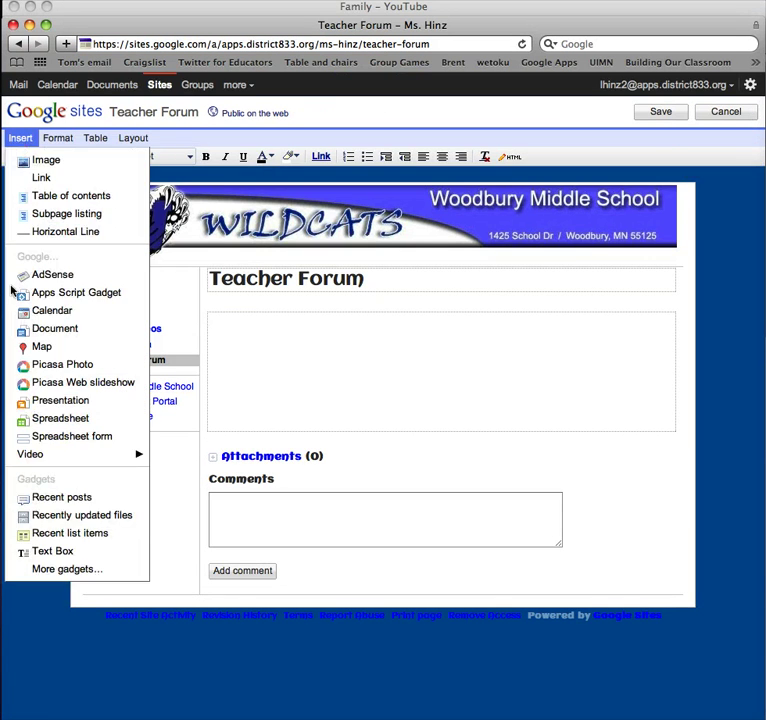
pyautogui.click(60, 569)
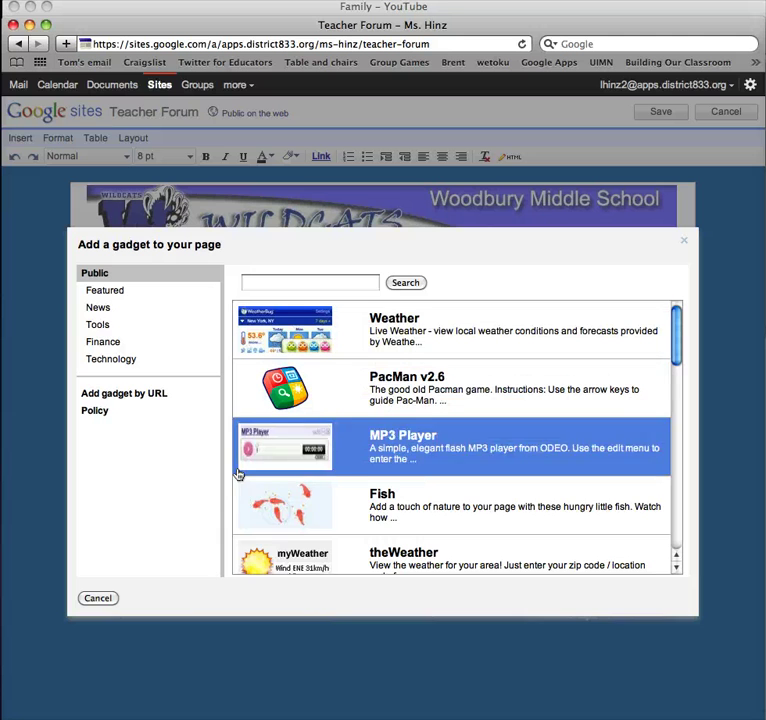
# Pick the Fish gadget from the directory to bring up its settings.
pyautogui.click(340, 517)
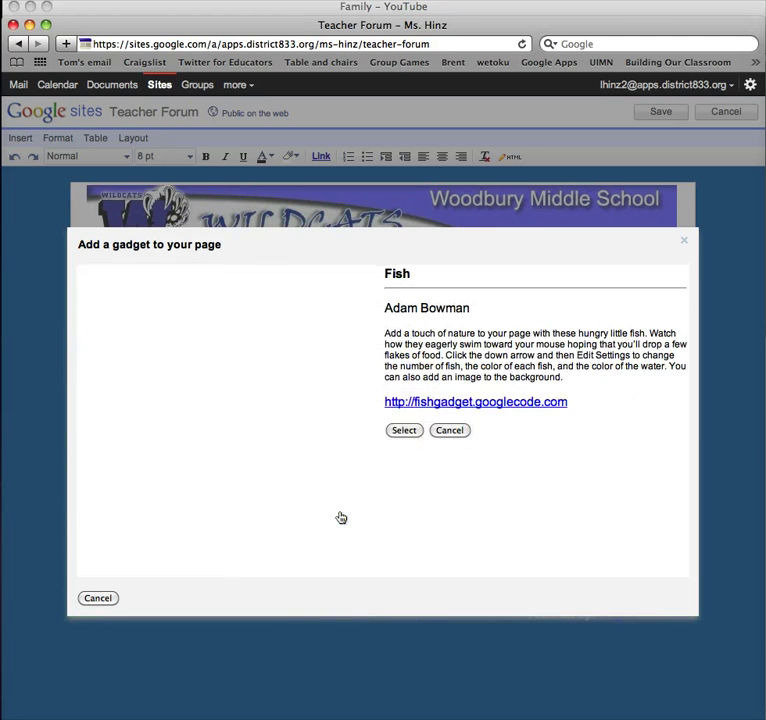
pyautogui.click(404, 430)
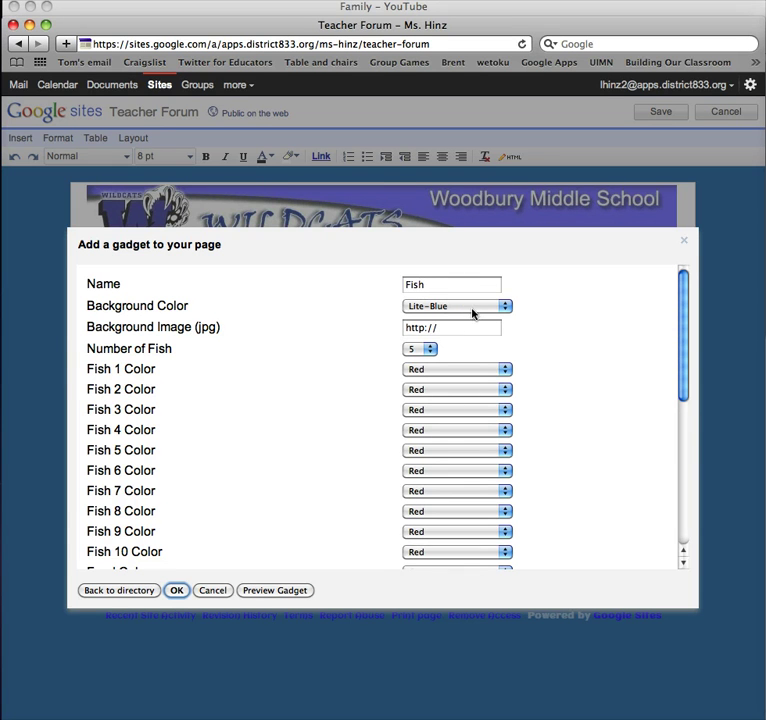
# Configure the Fish gadget: Lite-Blue background, 4 fish, Fish 2 white, Fish 3 blue, Fish 4 black.
pyautogui.click(506, 313)
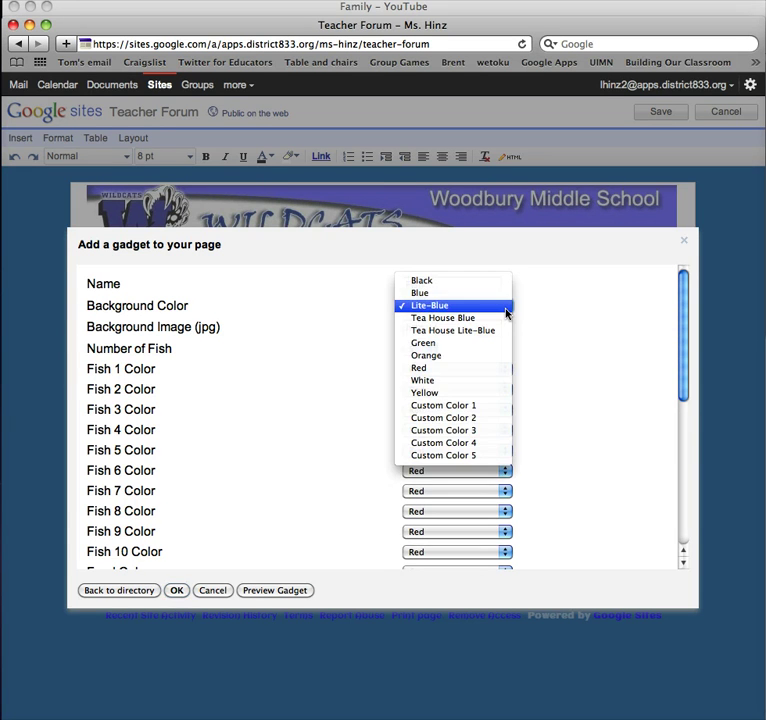
pyautogui.click(516, 315)
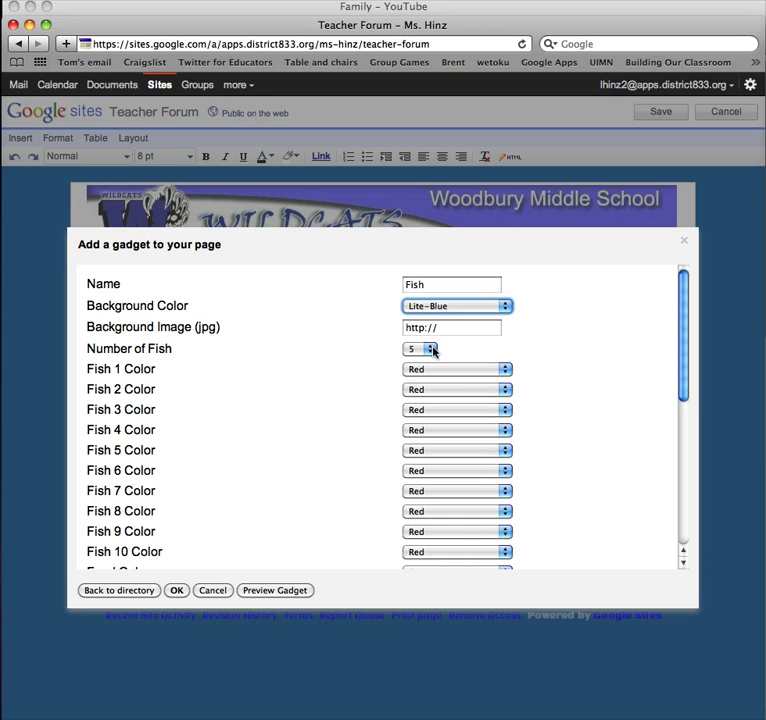
pyautogui.click(432, 348)
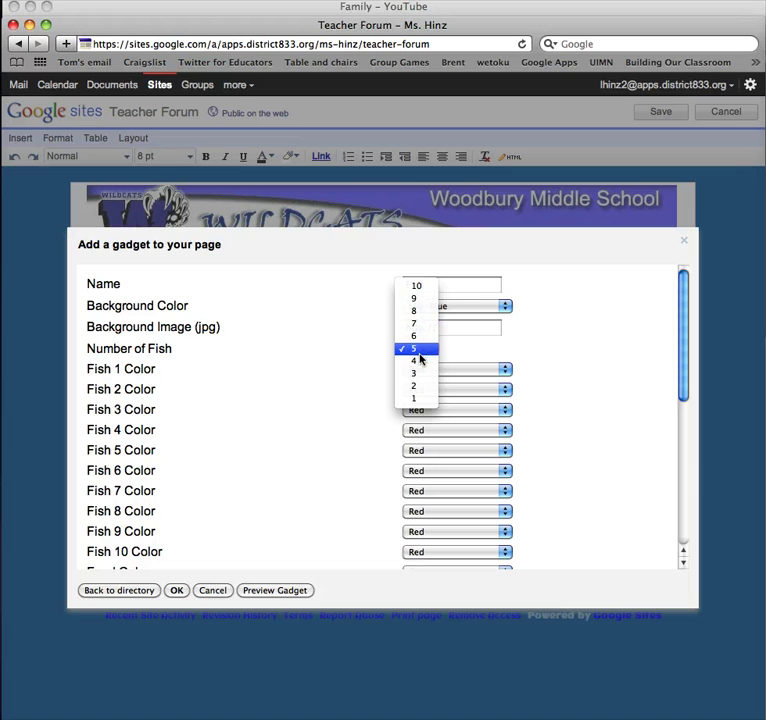
pyautogui.click(418, 361)
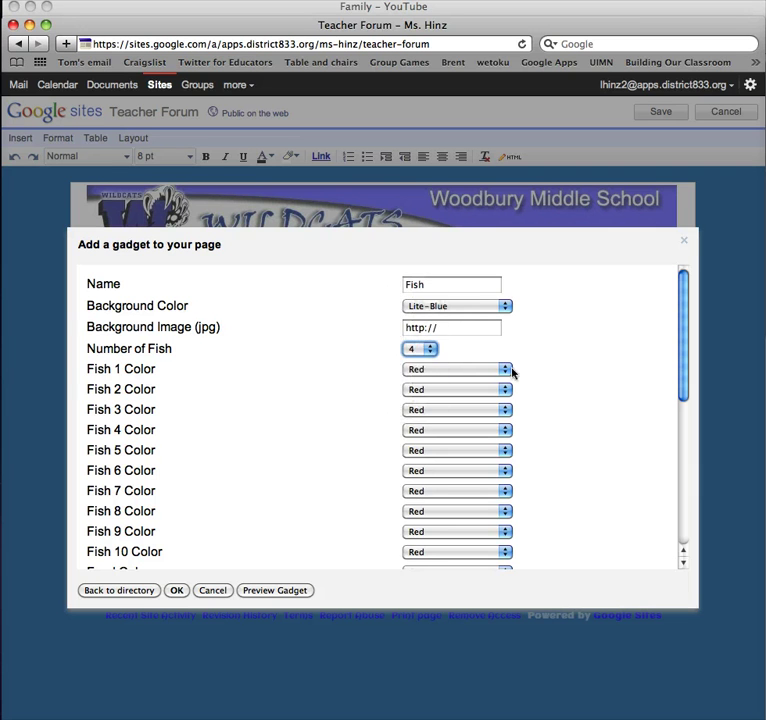
pyautogui.click(506, 392)
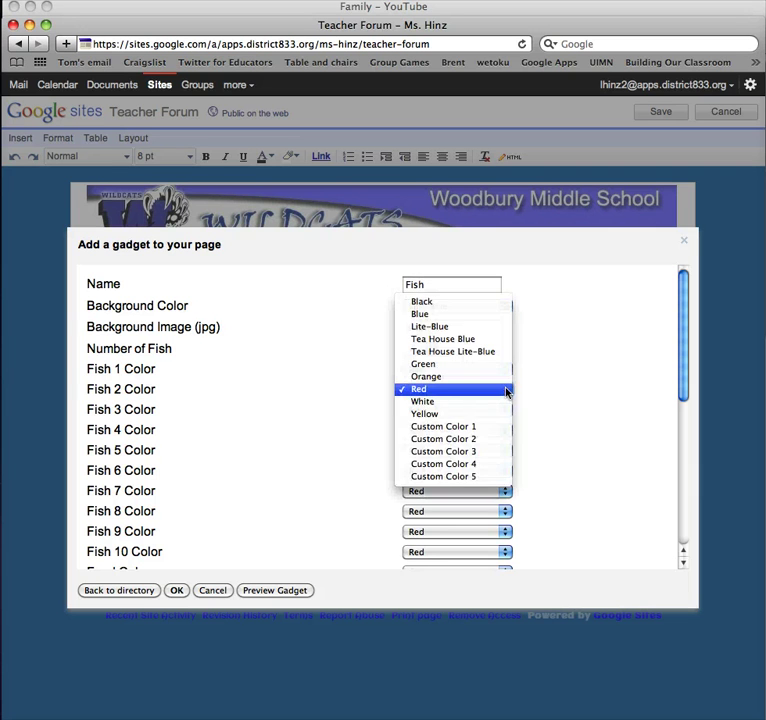
pyautogui.click(490, 402)
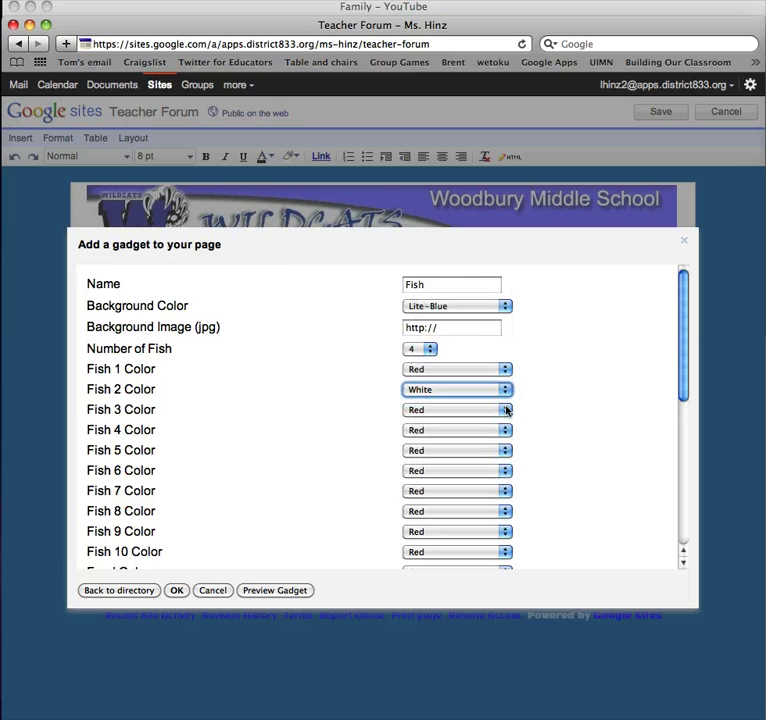
pyautogui.click(505, 410)
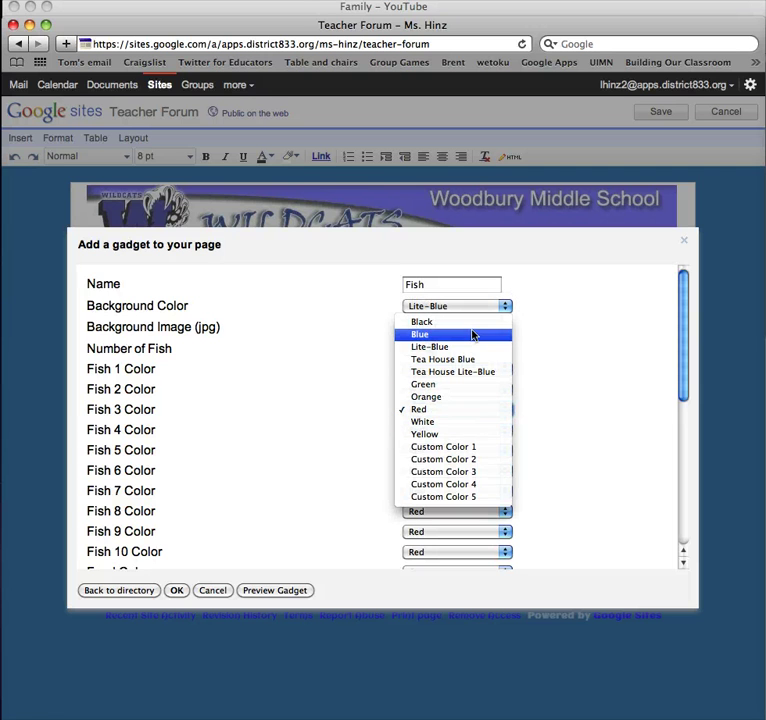
pyautogui.click(473, 335)
pyautogui.click(507, 430)
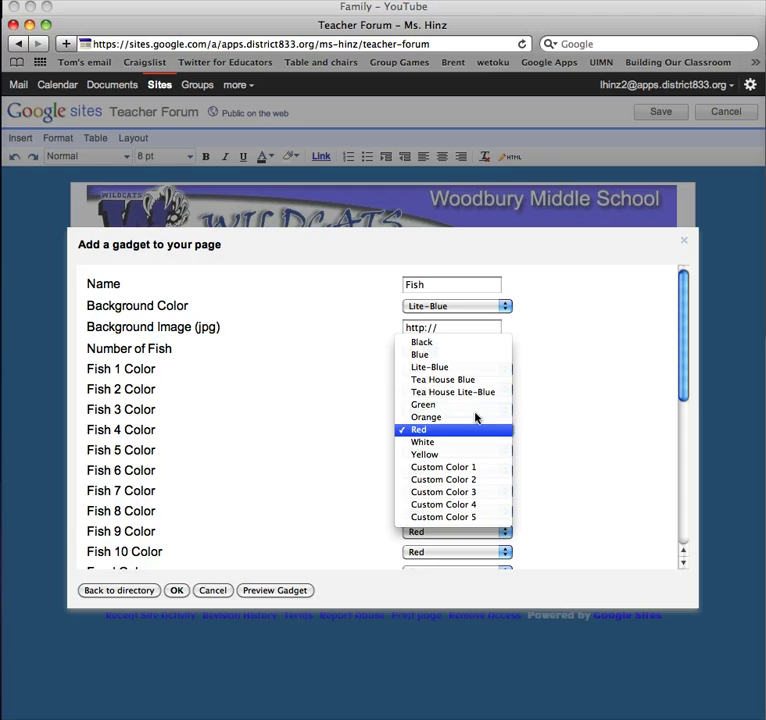
pyautogui.click(467, 346)
pyautogui.click(177, 590)
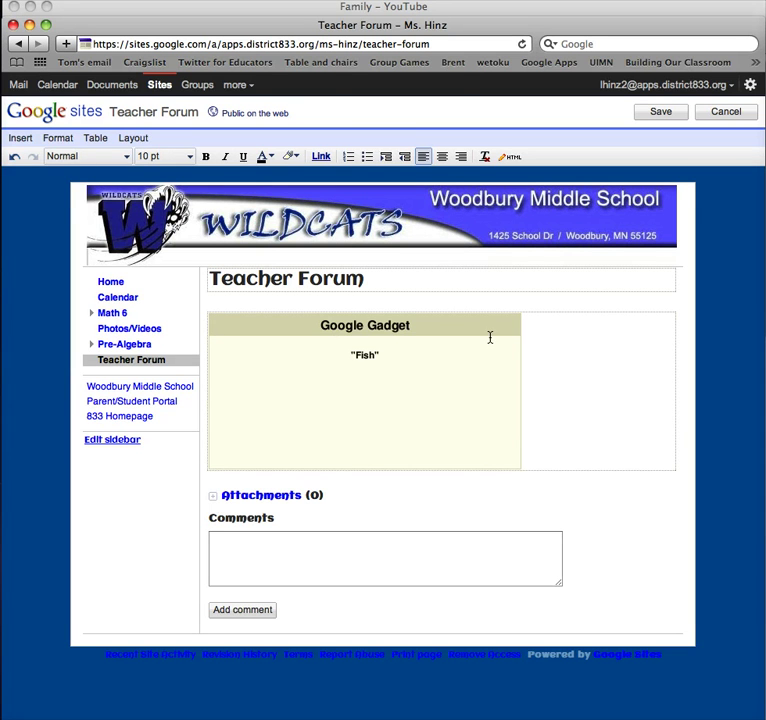
# Save the Teacher Forum page, feed the live fish, then reopen the page for editing.
pyautogui.click(660, 111)
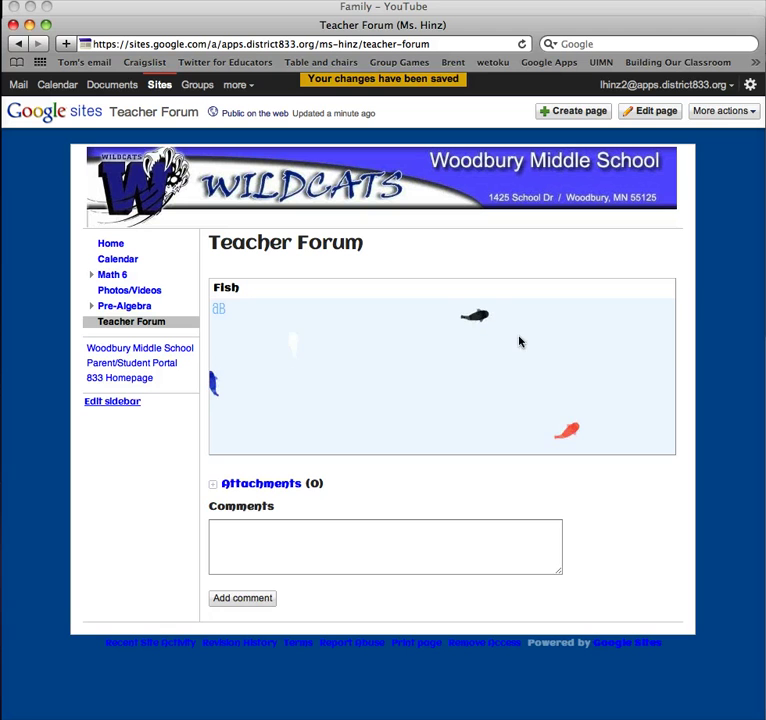
pyautogui.click(374, 347)
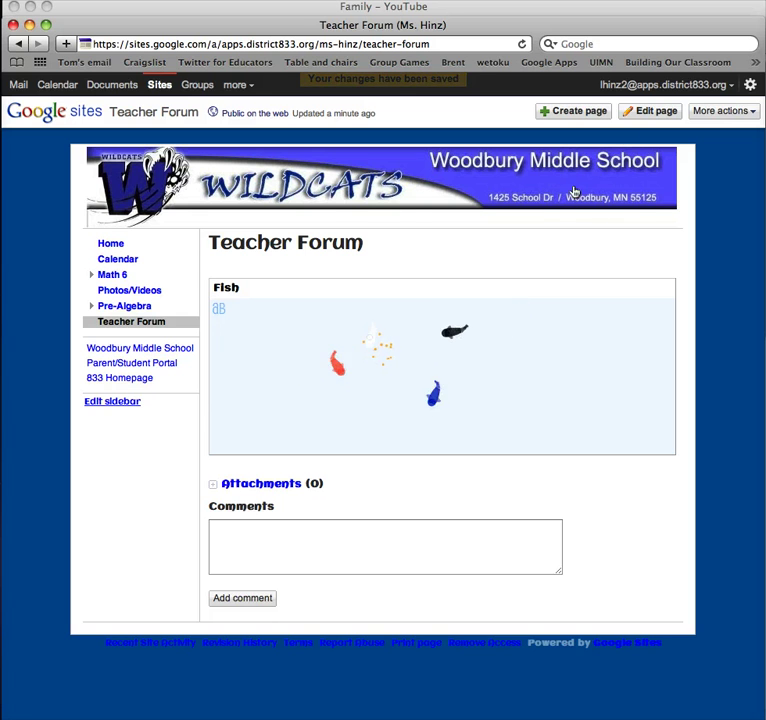
pyautogui.click(655, 111)
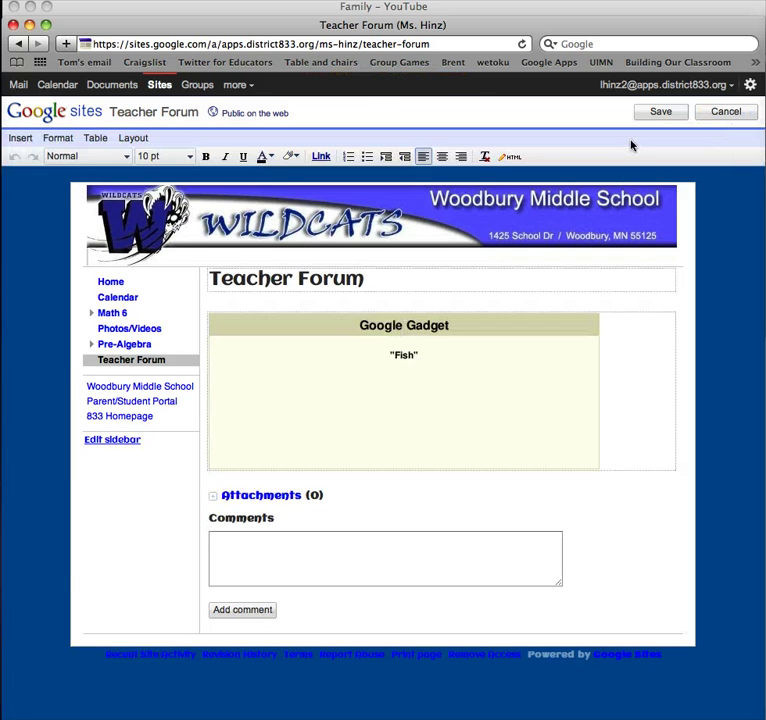
pyautogui.click(21, 138)
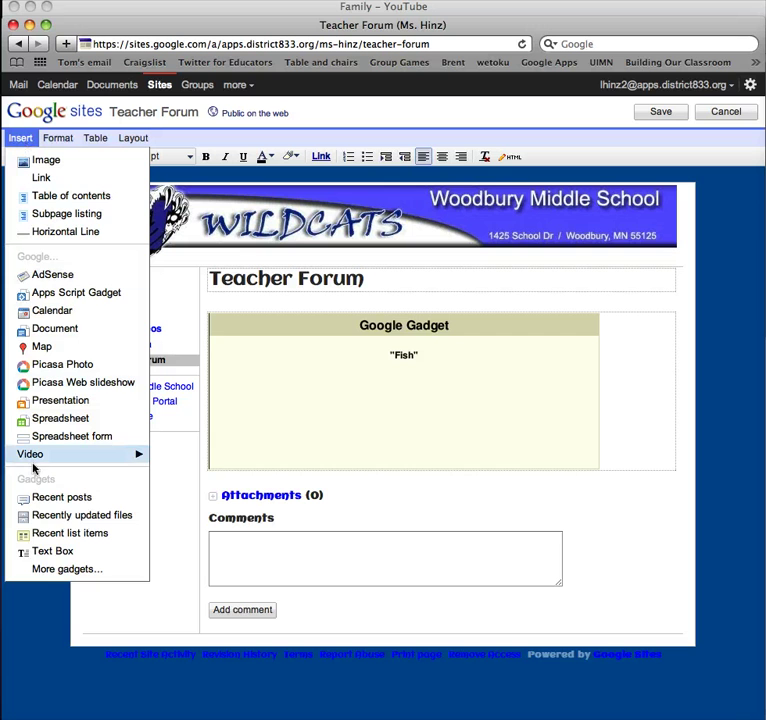